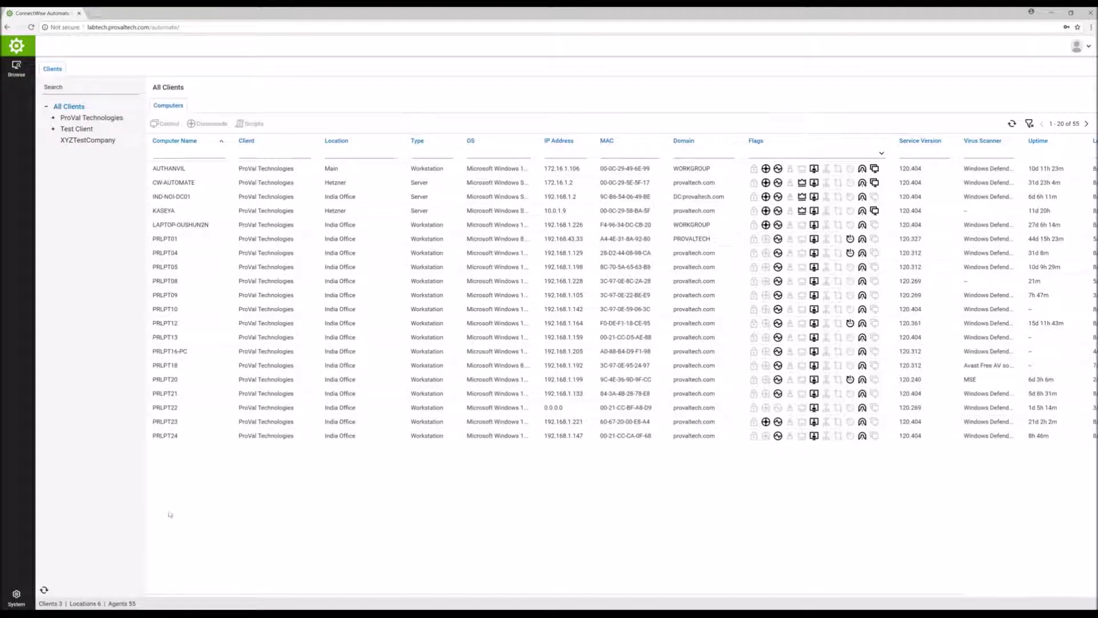
Bring up the Installers flyout from the System gear icon
click(18, 595)
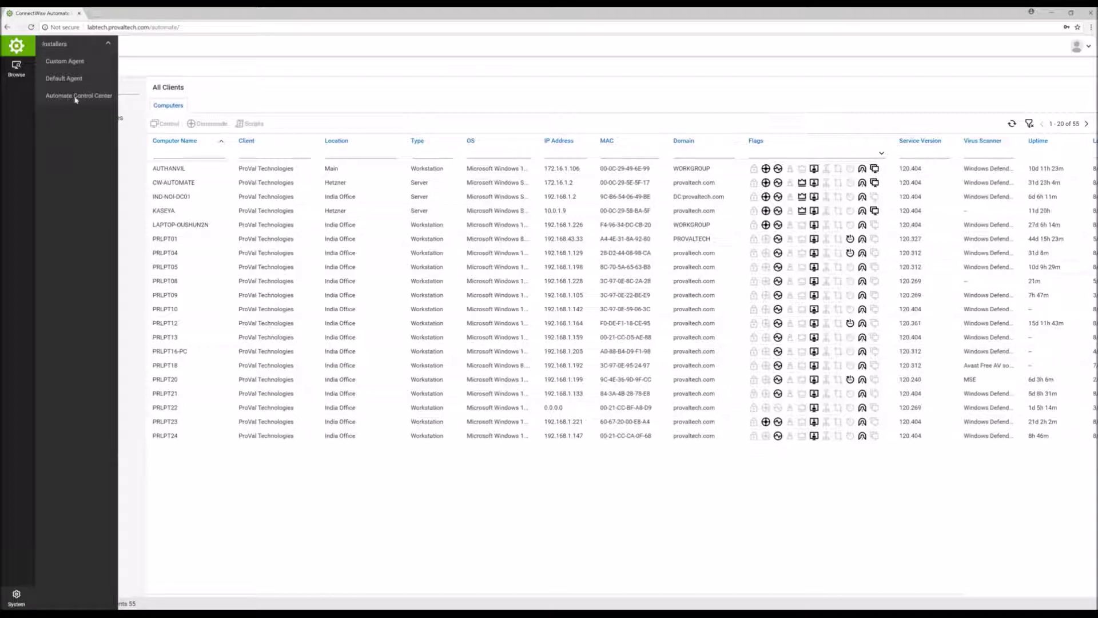
Start a custom agent installer with destination ProVal Technologies > Chicago Office
click(86, 60)
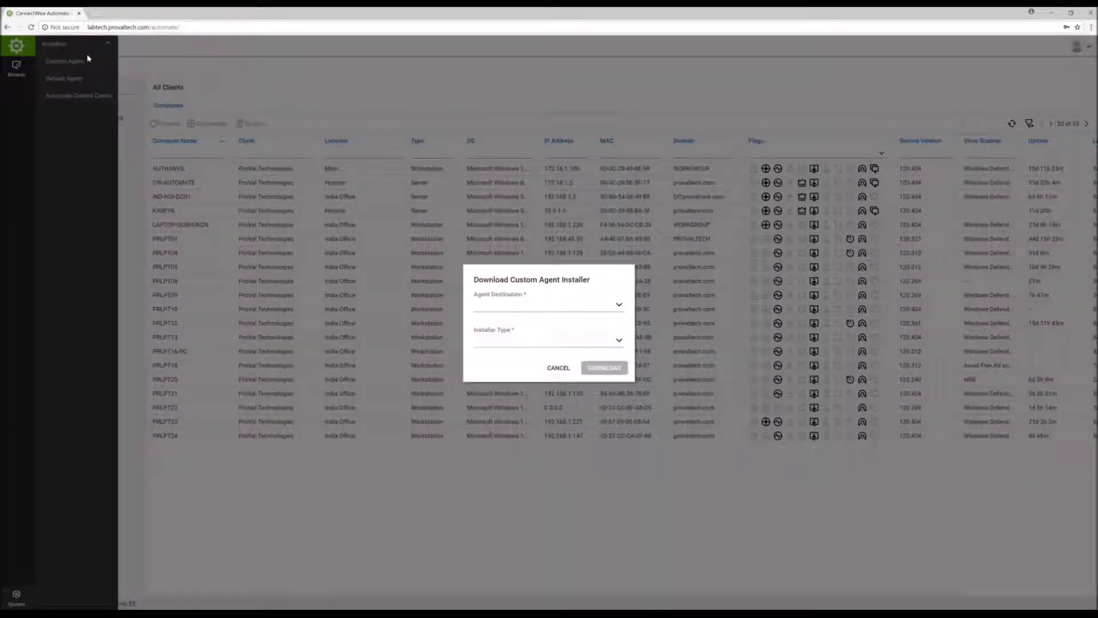
click(619, 305)
click(523, 350)
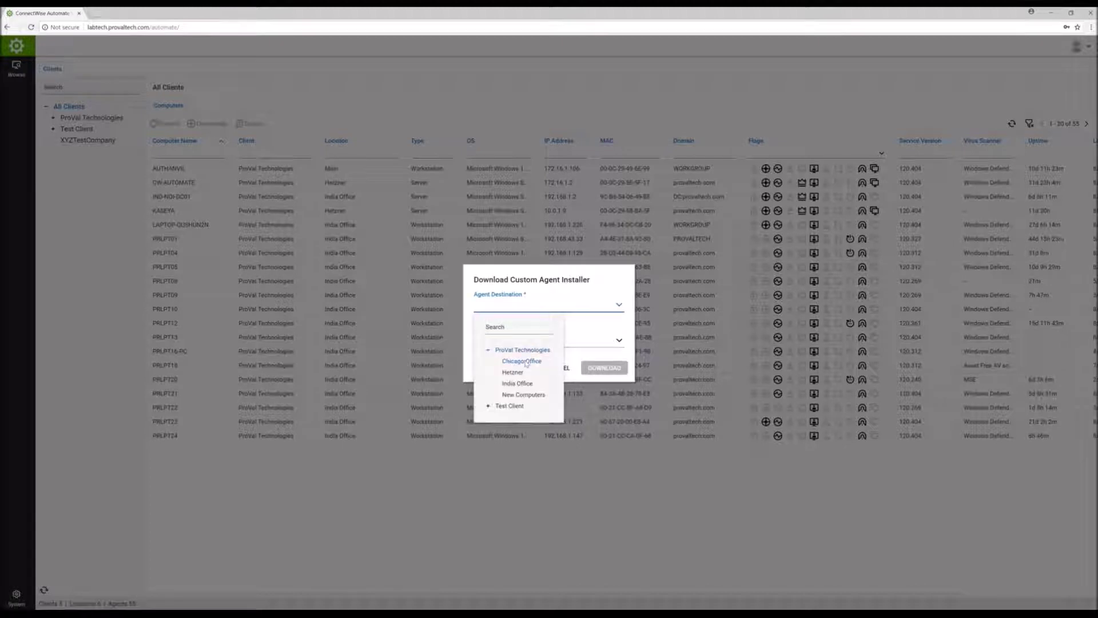
click(526, 362)
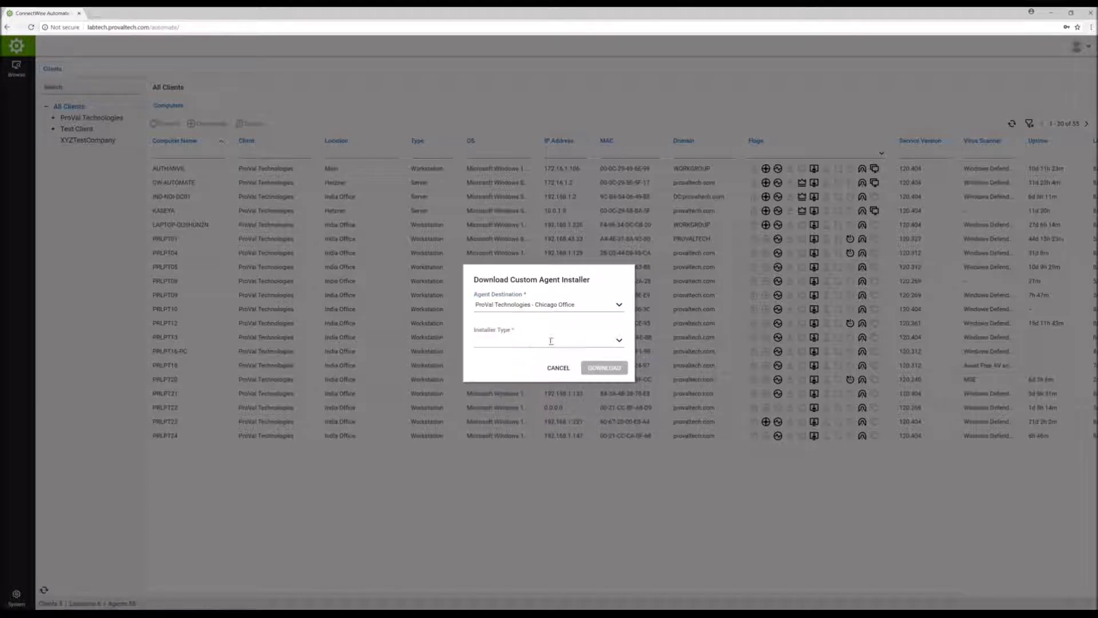
Set the installer type to Windows MSI and download the installer
click(618, 342)
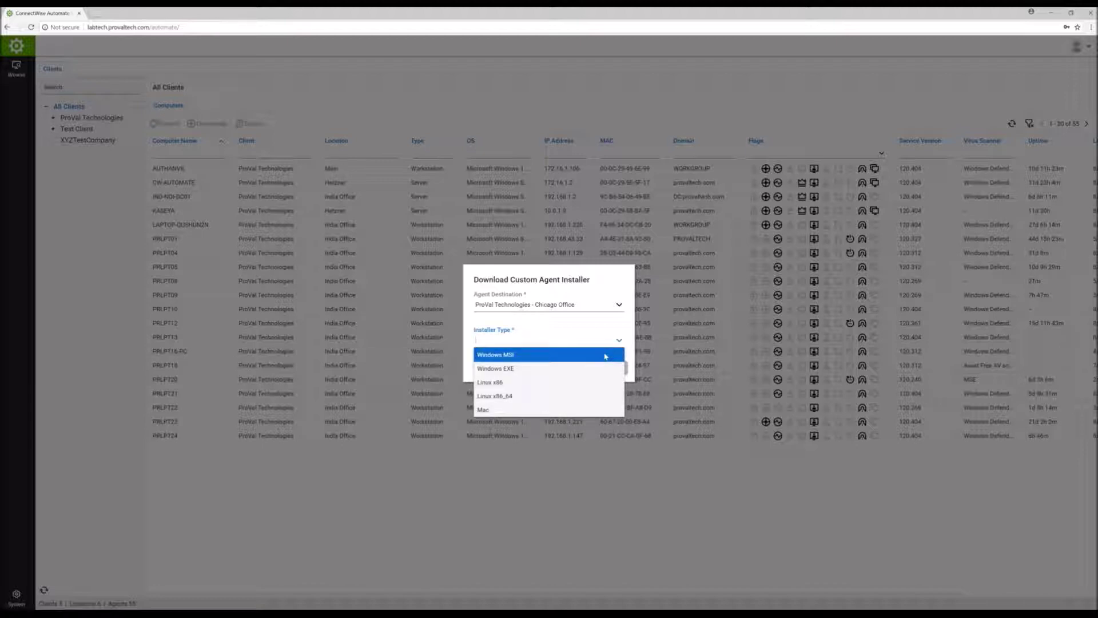
click(605, 356)
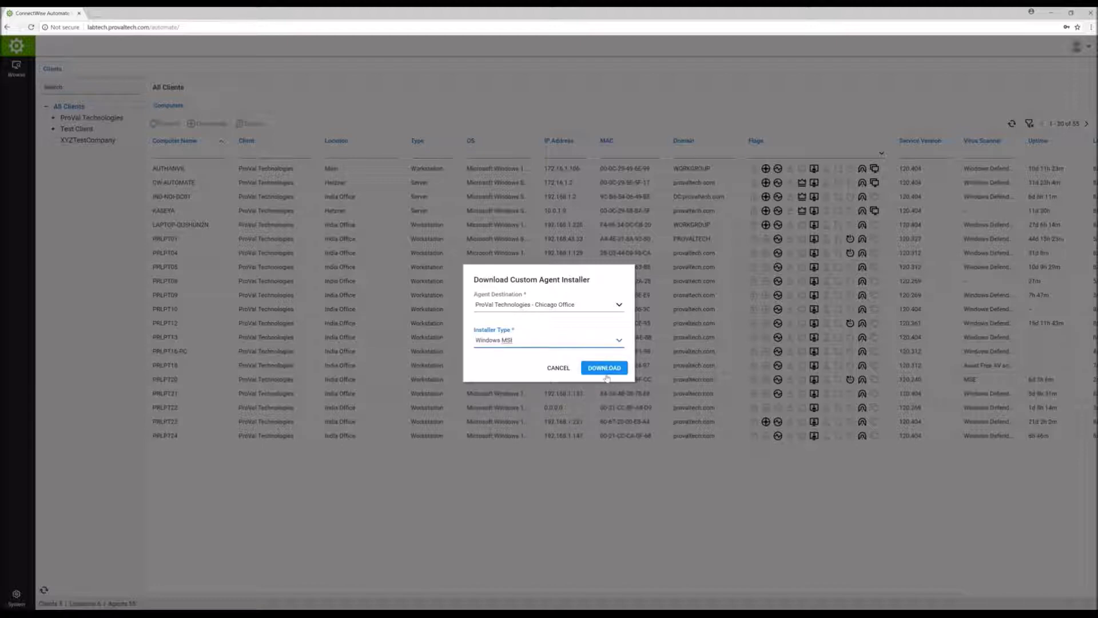
click(513, 411)
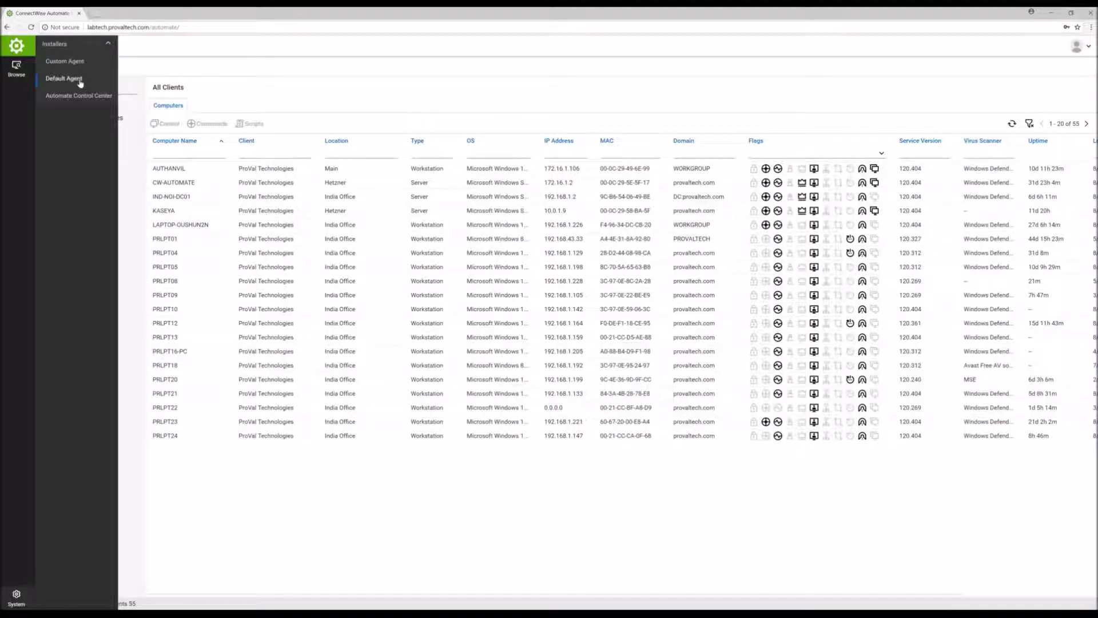
Create the Default Agent installer with Installer Type set to Windows
click(64, 79)
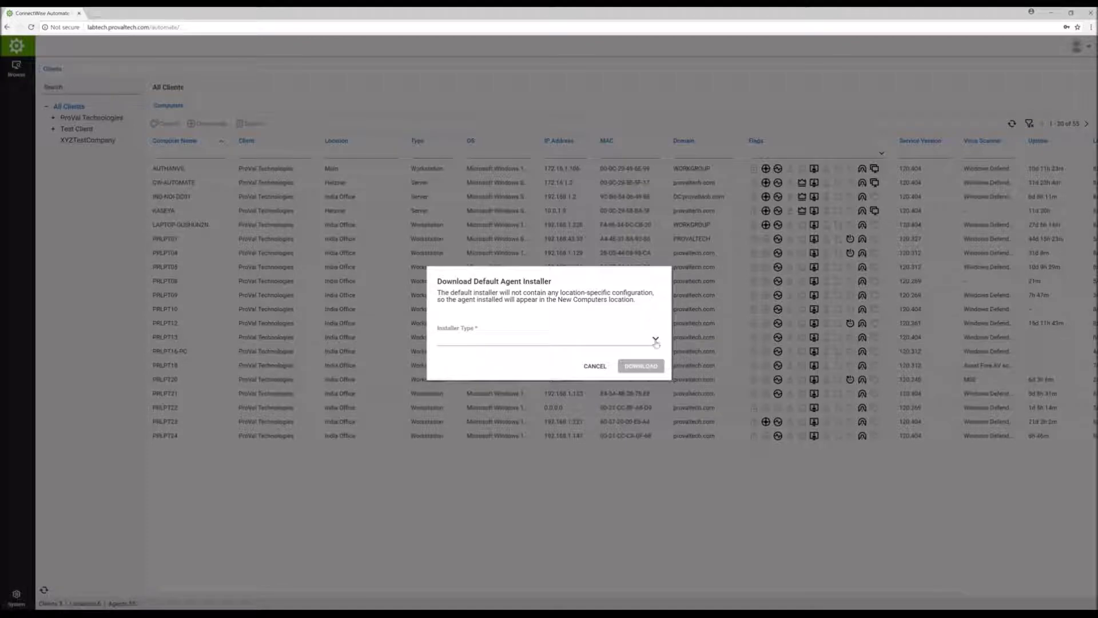
click(657, 343)
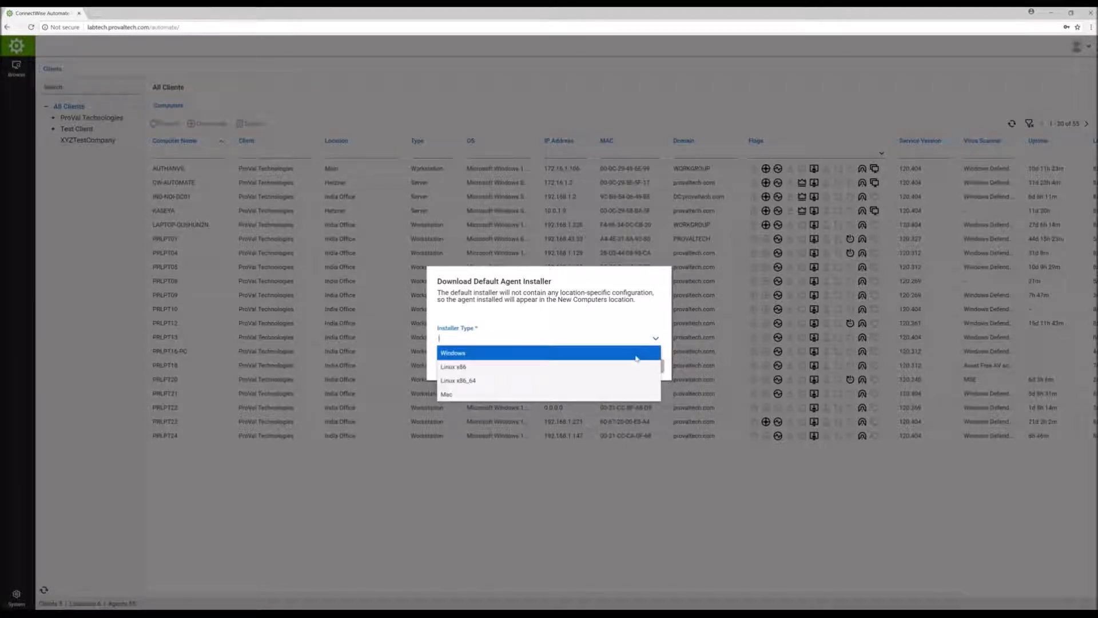
click(636, 359)
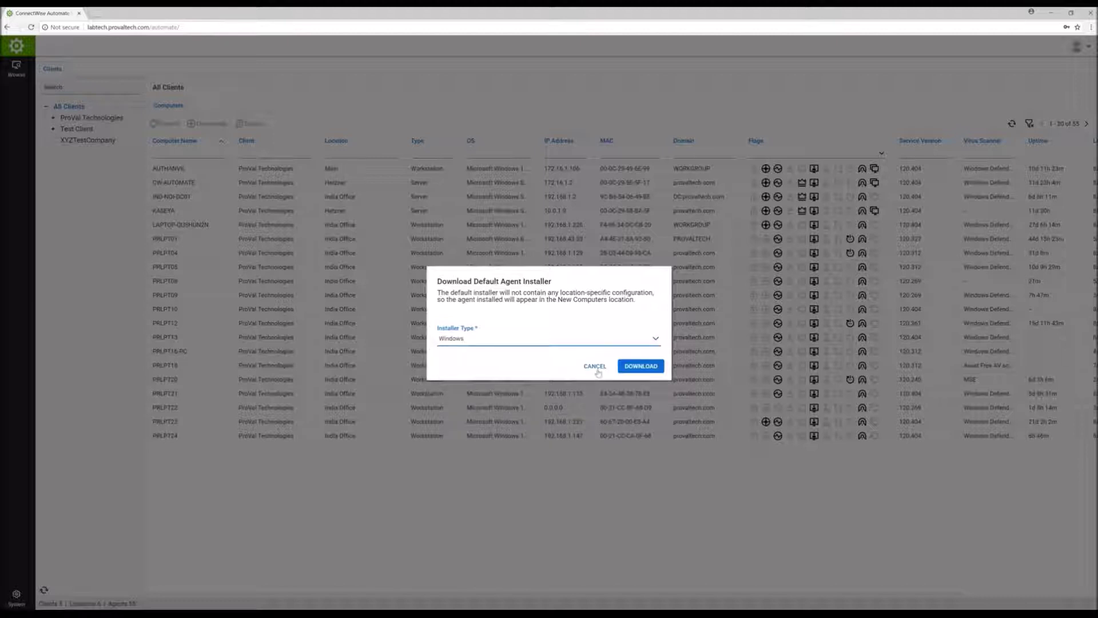